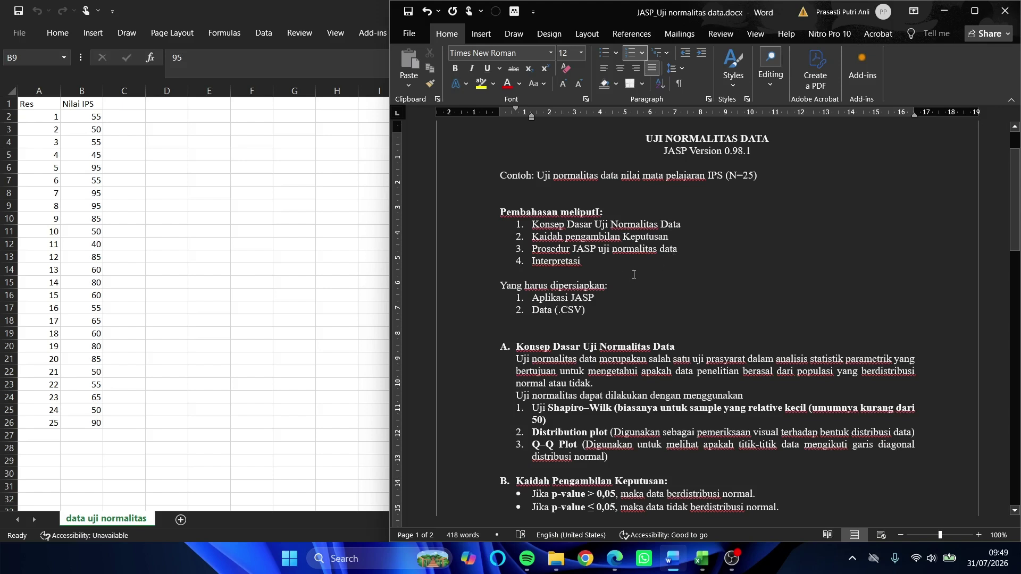
# Read the guide's sections on normality test concepts, the p-value decision rules and the JASP procedure.
pyautogui.scroll(-2, 584, 299)
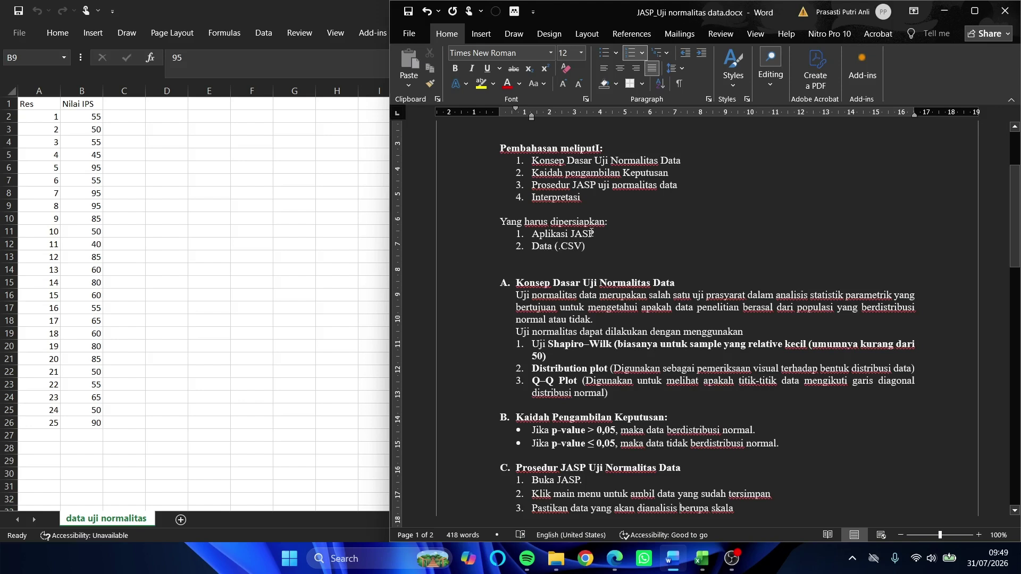
pyautogui.scroll(-1, 566, 252)
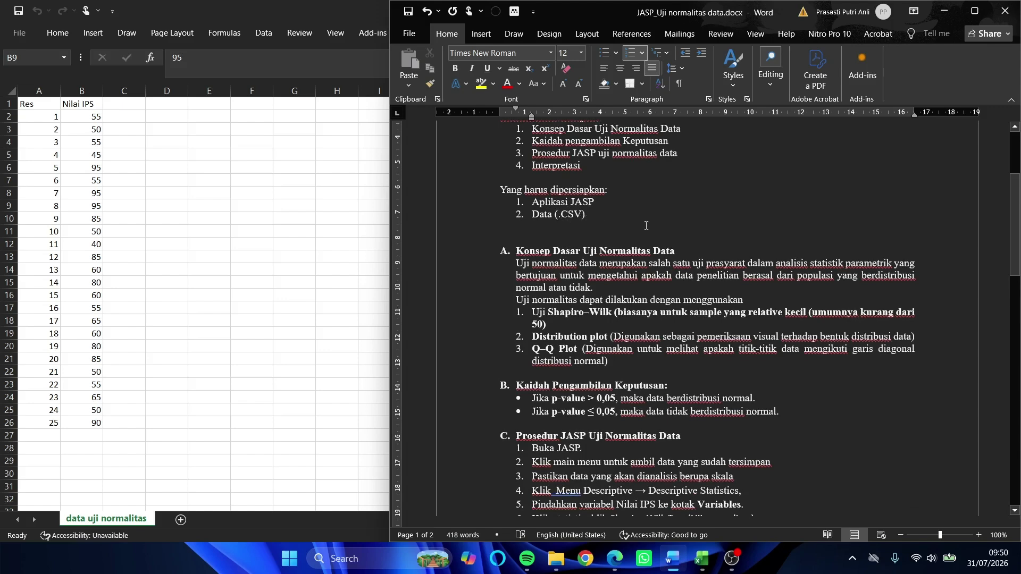
pyautogui.scroll(1, 540, 234)
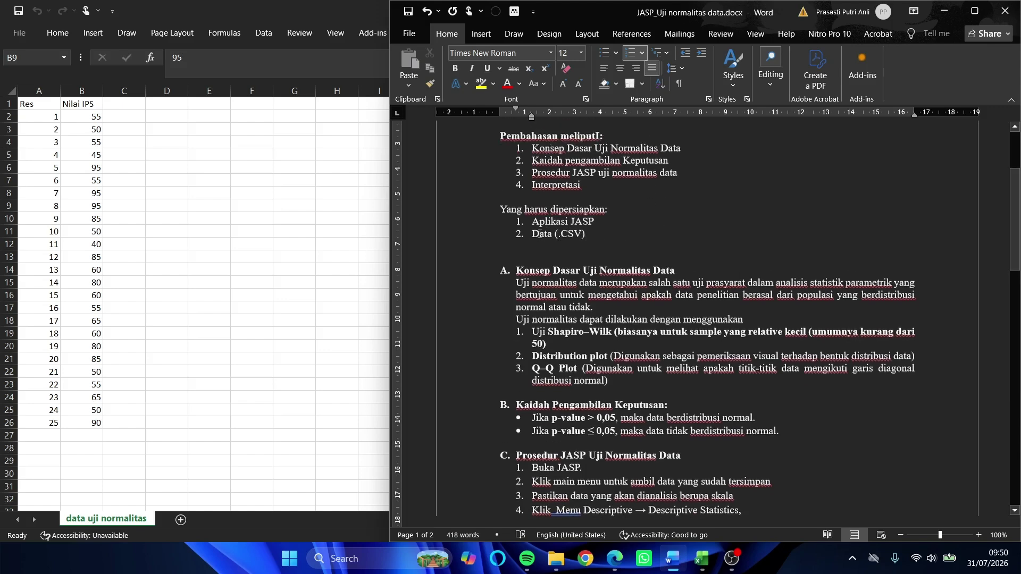
pyautogui.scroll(-1, 539, 239)
pyautogui.scroll(-3, 539, 245)
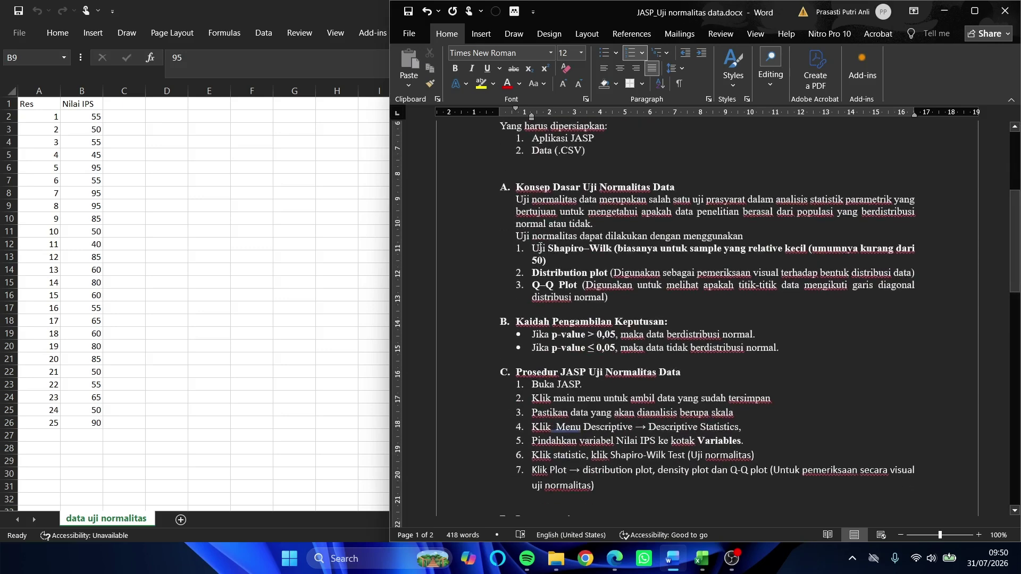
pyautogui.scroll(1, 539, 218)
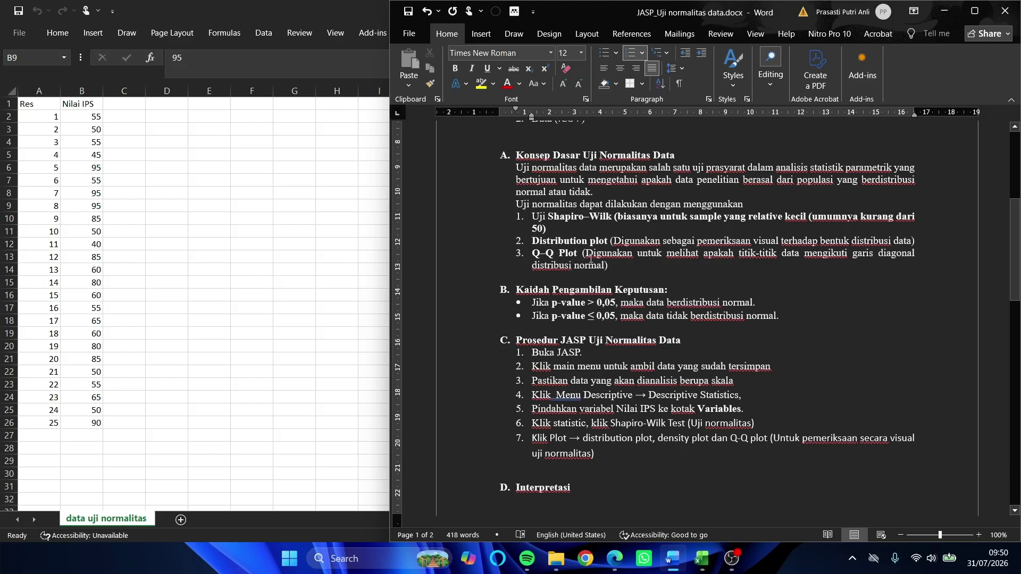
pyautogui.scroll(-1, 585, 266)
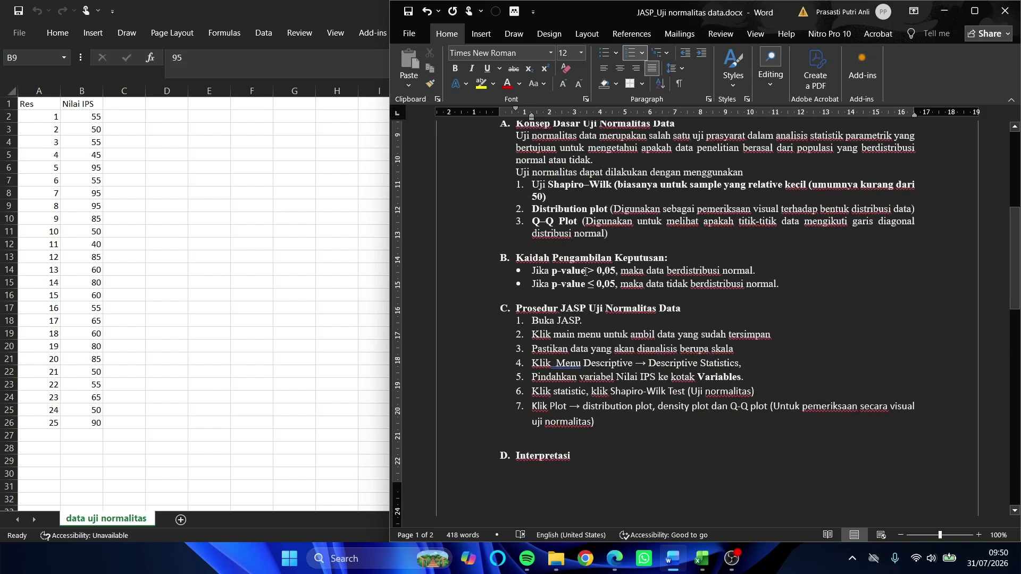
pyautogui.scroll(1, 577, 273)
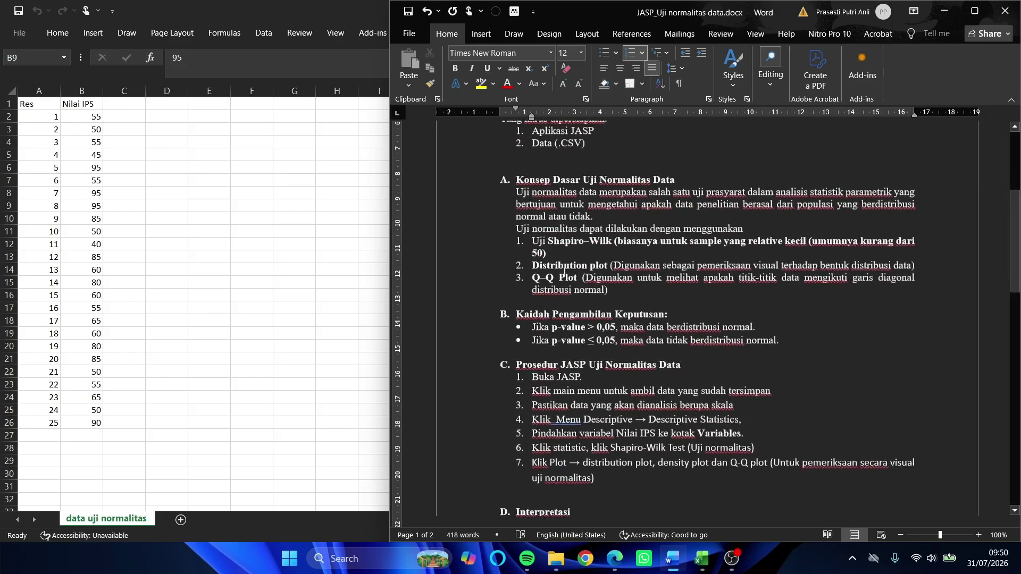
pyautogui.scroll(-1, 564, 311)
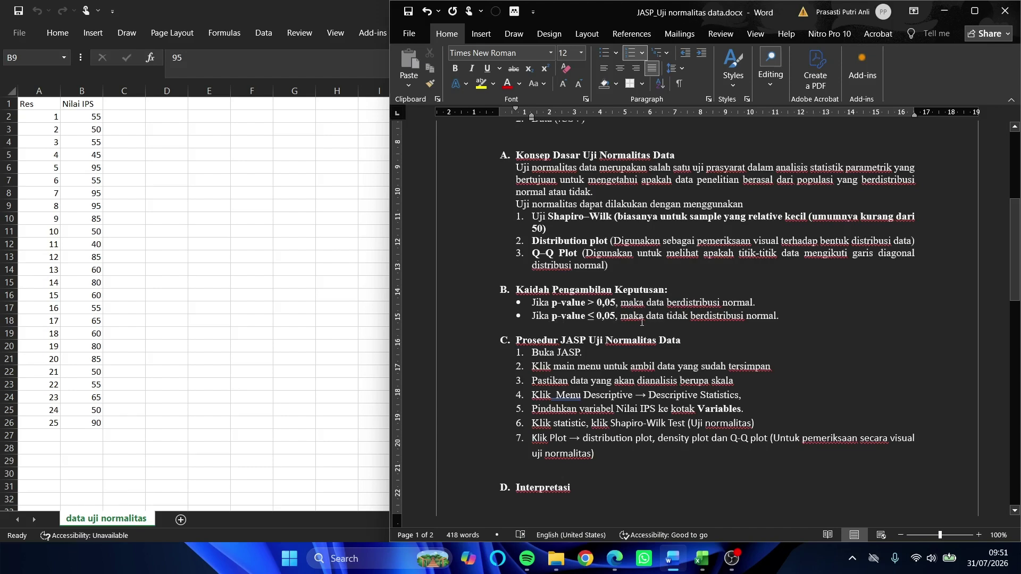
pyautogui.scroll(-2, 585, 325)
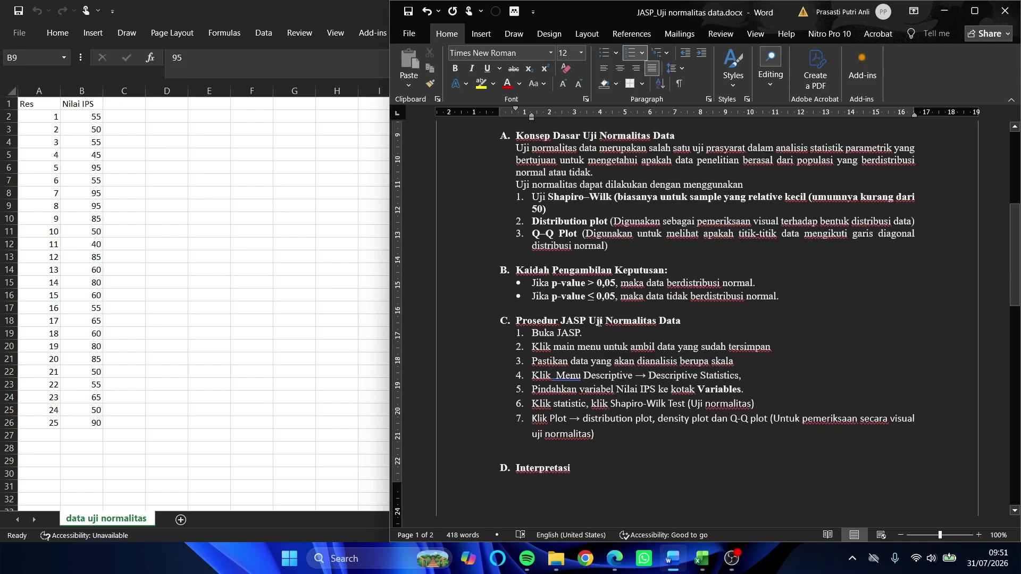
pyautogui.scroll(-1, 561, 314)
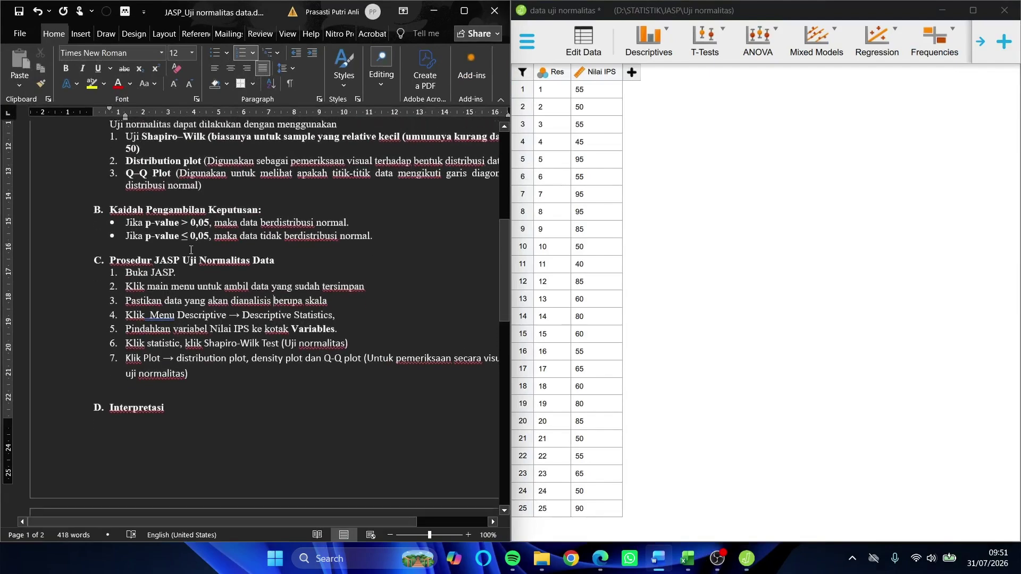
pyautogui.scroll(-1, 190, 250)
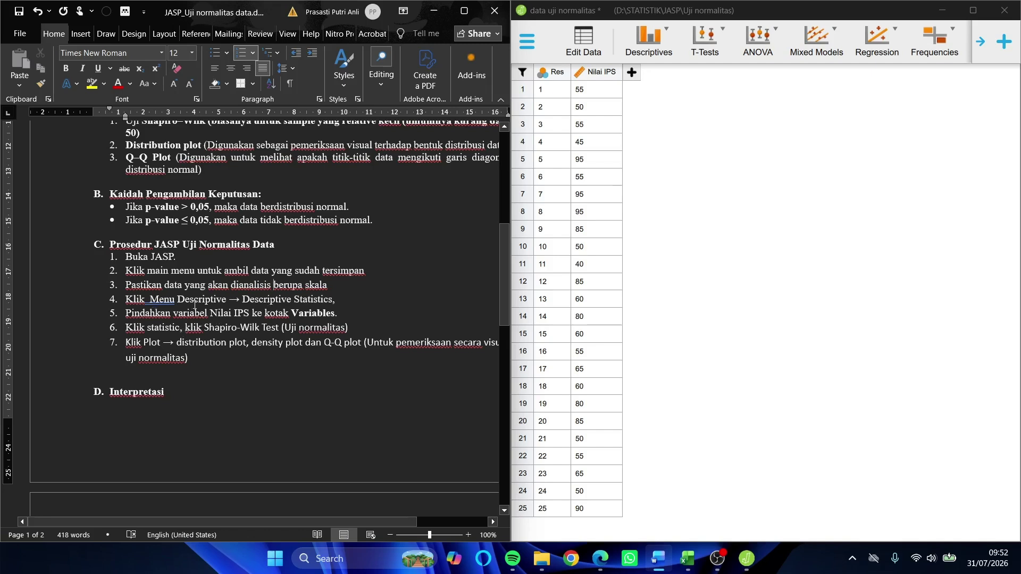
# In JASP, start a Descriptive Statistics analysis with Nilai IPS as the variable, and reposition and widen the window to show the results table.
pyautogui.click(654, 45)
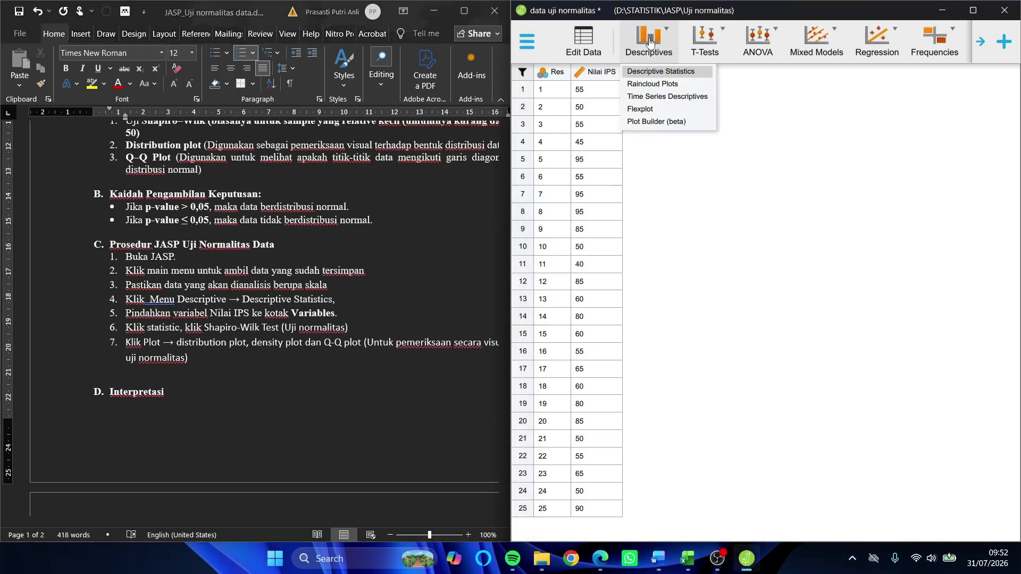
pyautogui.click(653, 73)
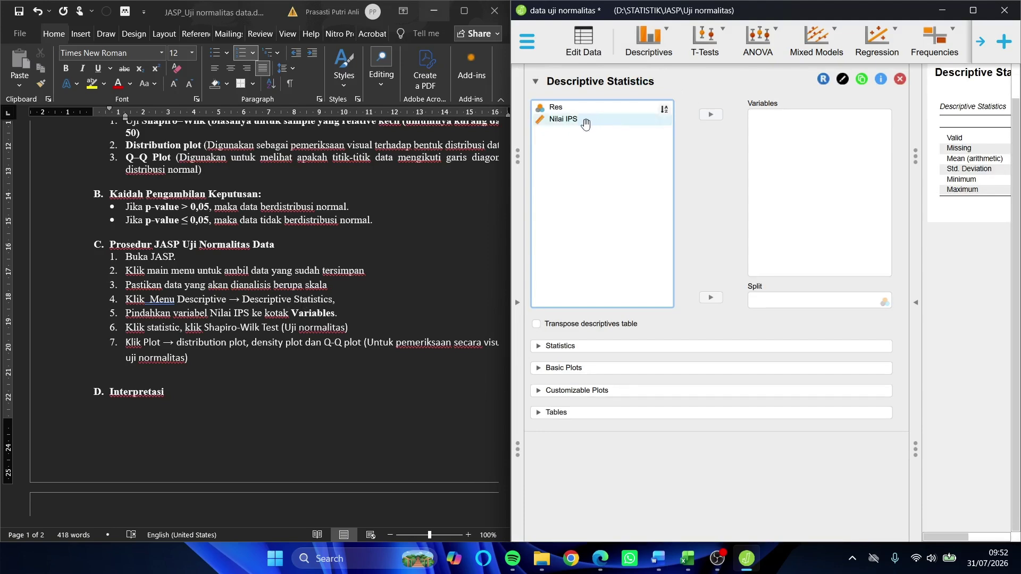
pyautogui.click(583, 121)
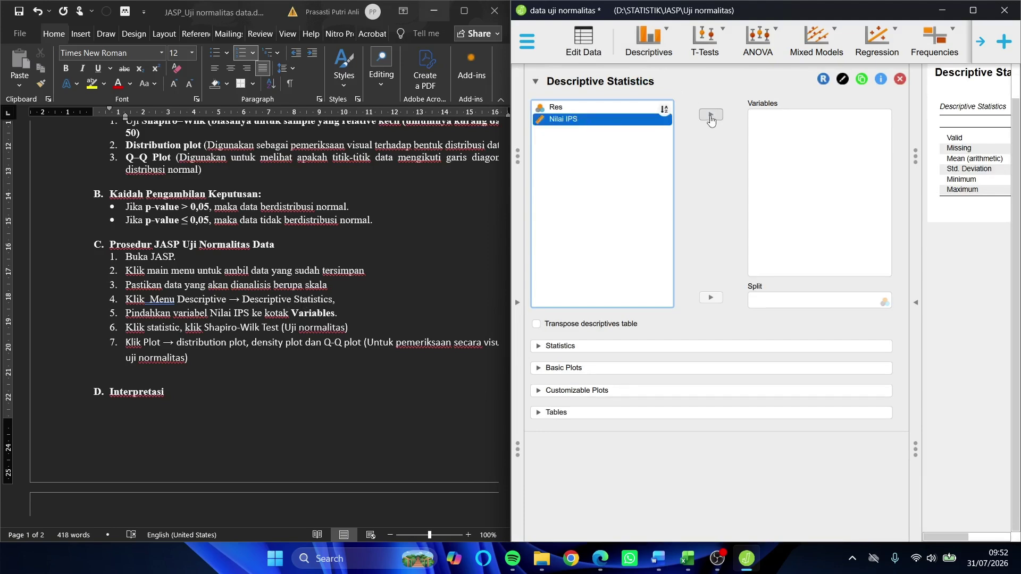
pyautogui.click(710, 115)
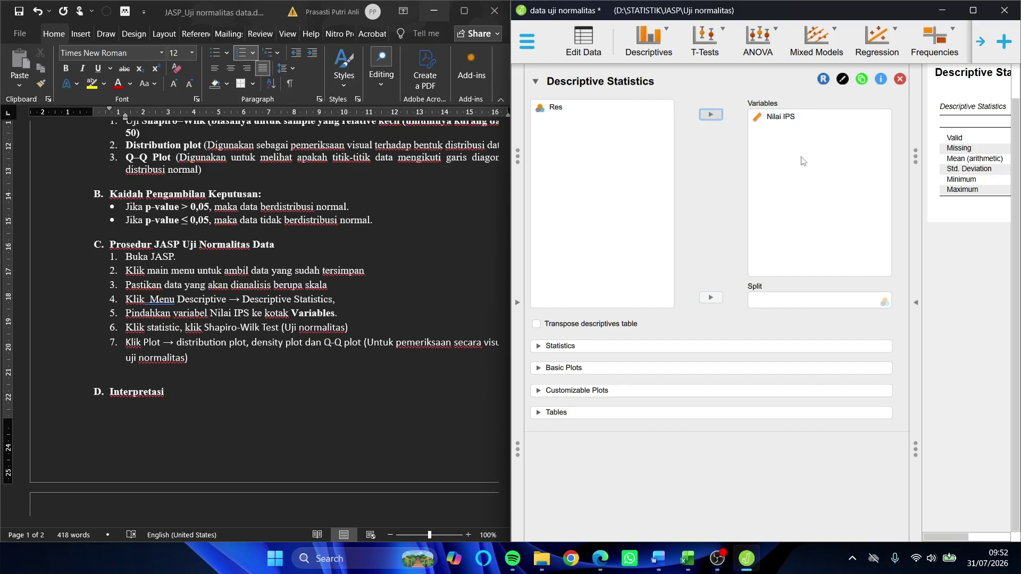
pyautogui.moveTo(785, 6); pyautogui.dragTo(680, 2)
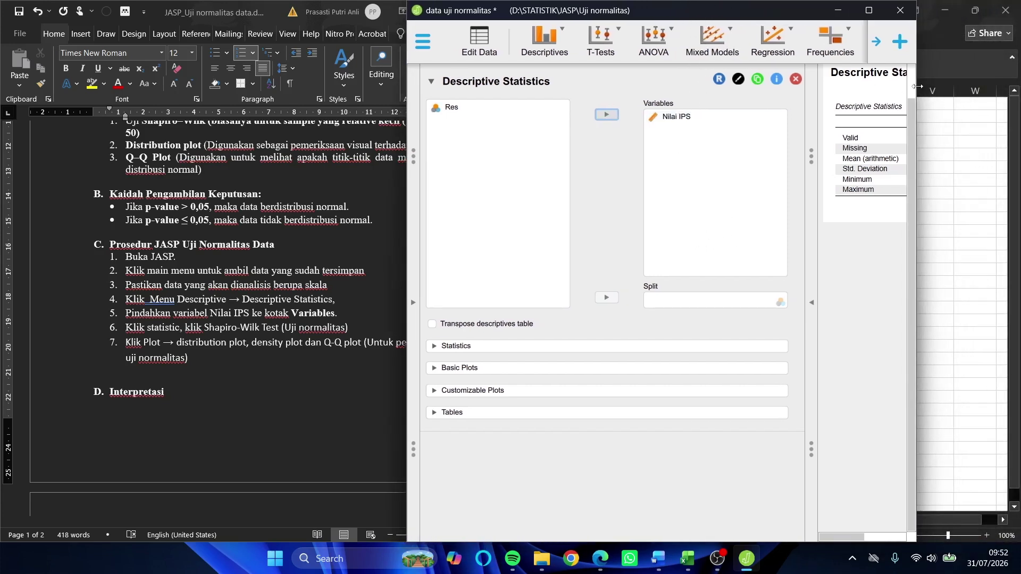
pyautogui.moveTo(915, 87); pyautogui.dragTo(1016, 88)
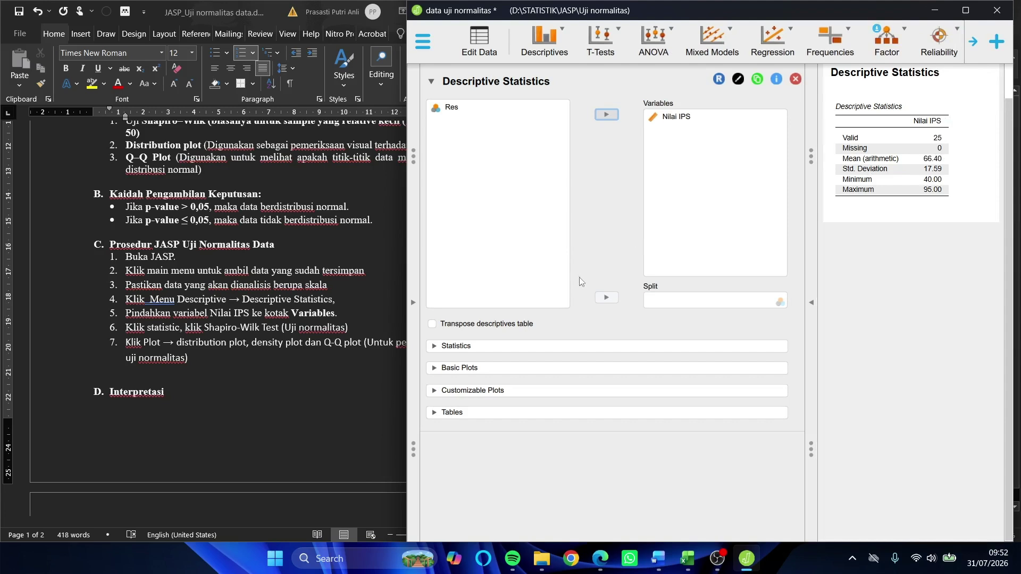
# Add the Shapiro-Wilk test to the descriptive statistics of Nilai IPS.
pyautogui.click(512, 353)
pyautogui.scroll(-1, 601, 455)
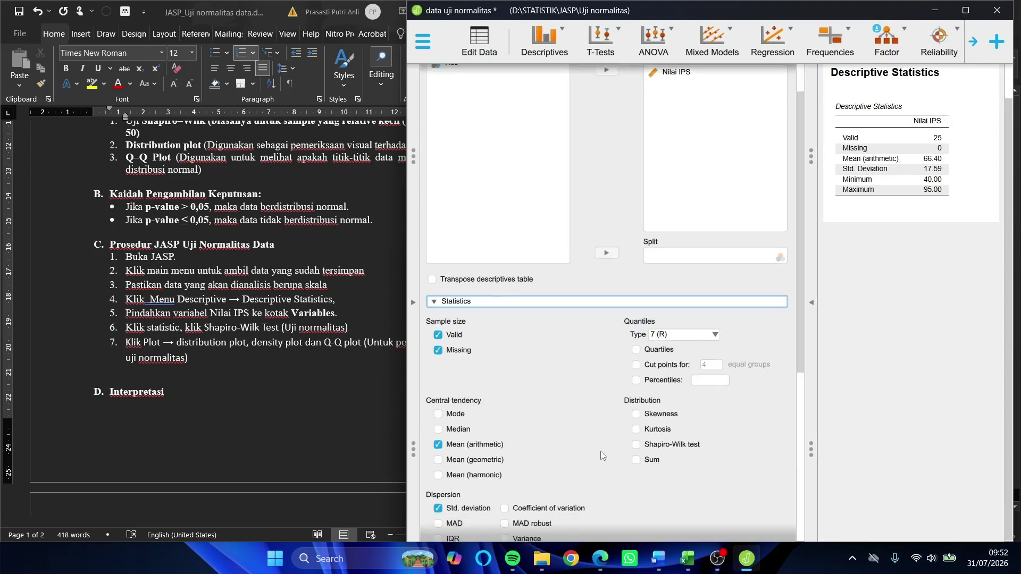
pyautogui.scroll(-1, 602, 455)
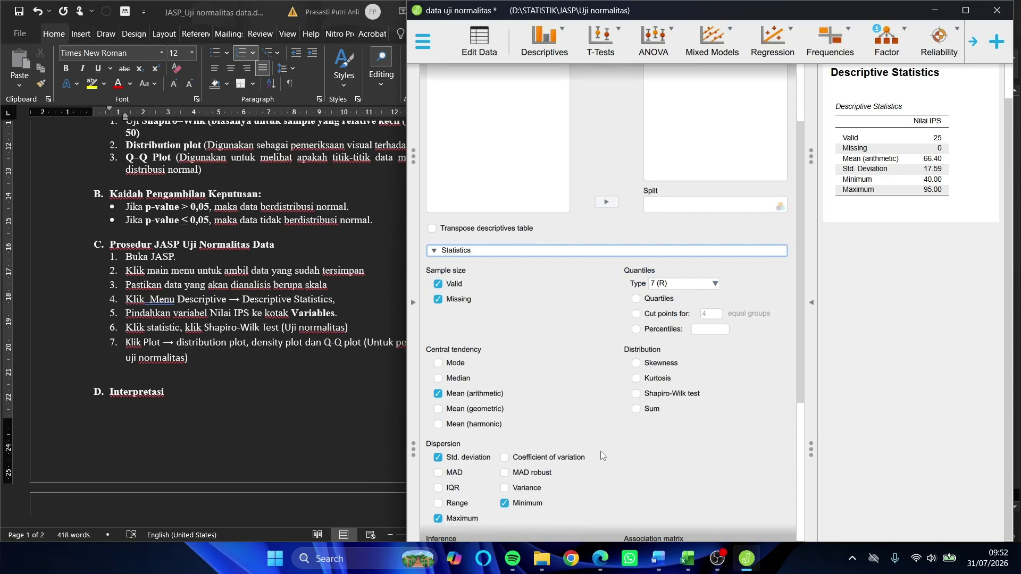
pyautogui.click(637, 395)
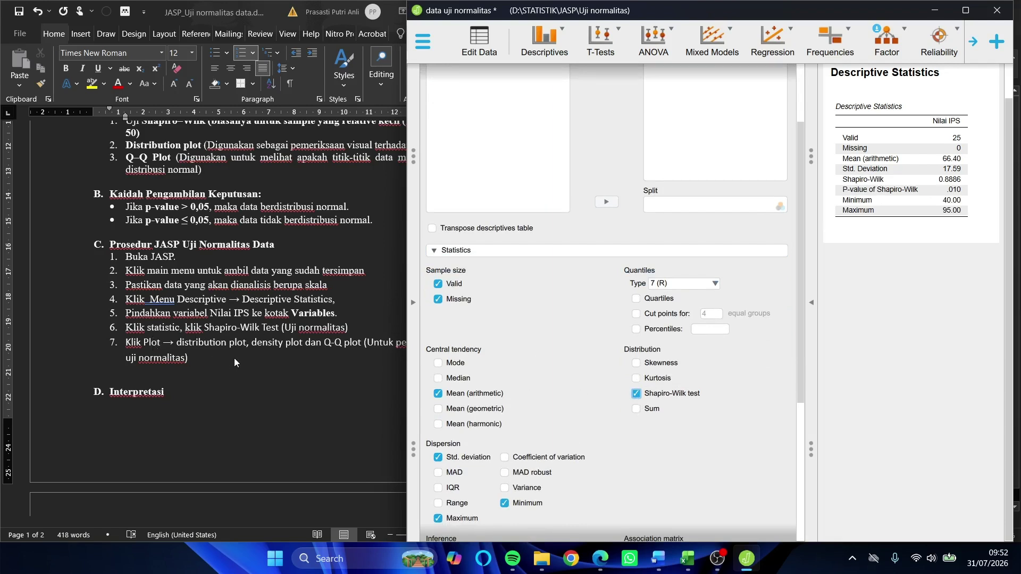
# Add basic plots for Nilai IPS: distribution plots with the density displayed, and Q-Q plots.
pyautogui.scroll(-5, 545, 417)
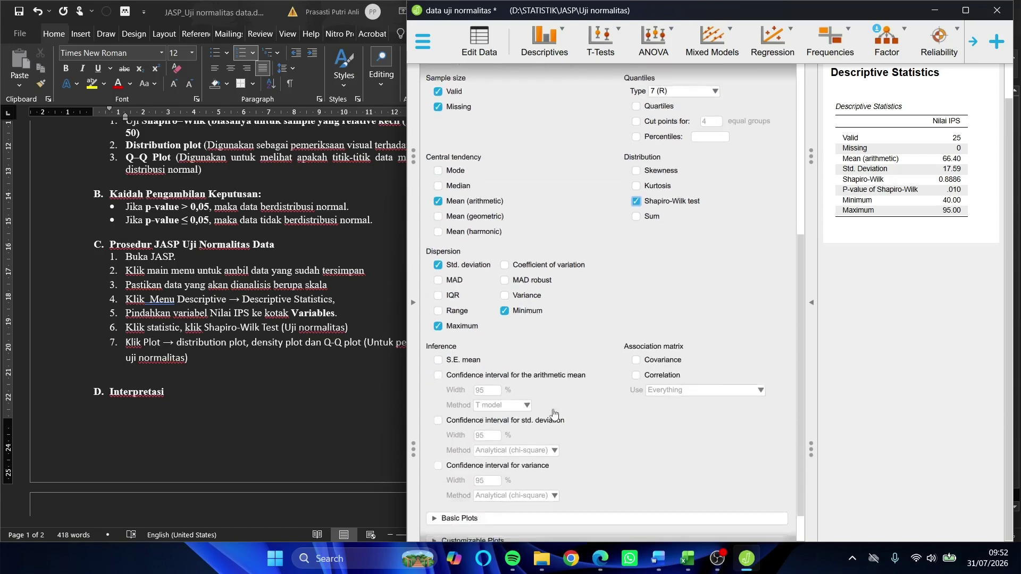
pyautogui.click(487, 479)
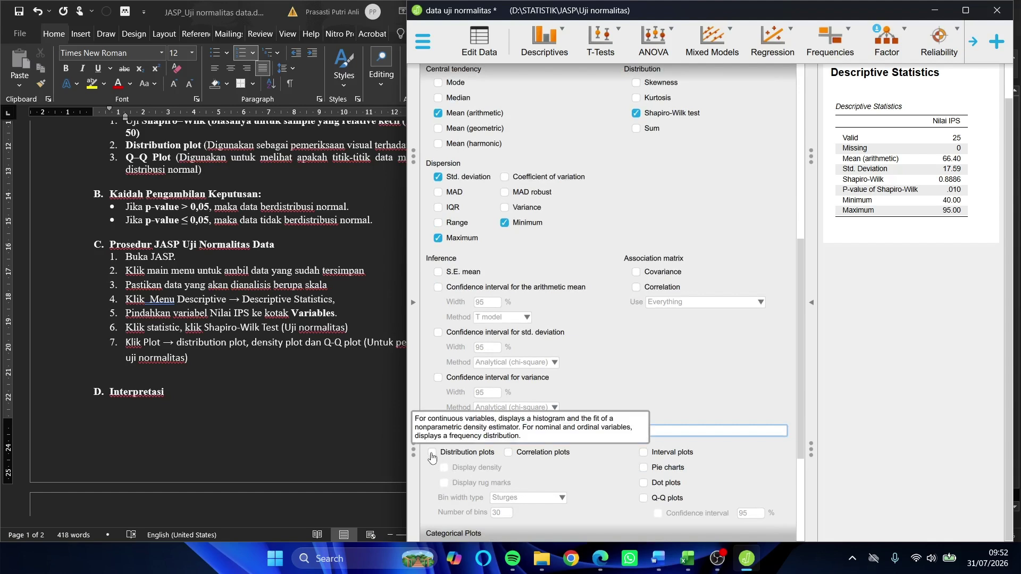
pyautogui.click(431, 454)
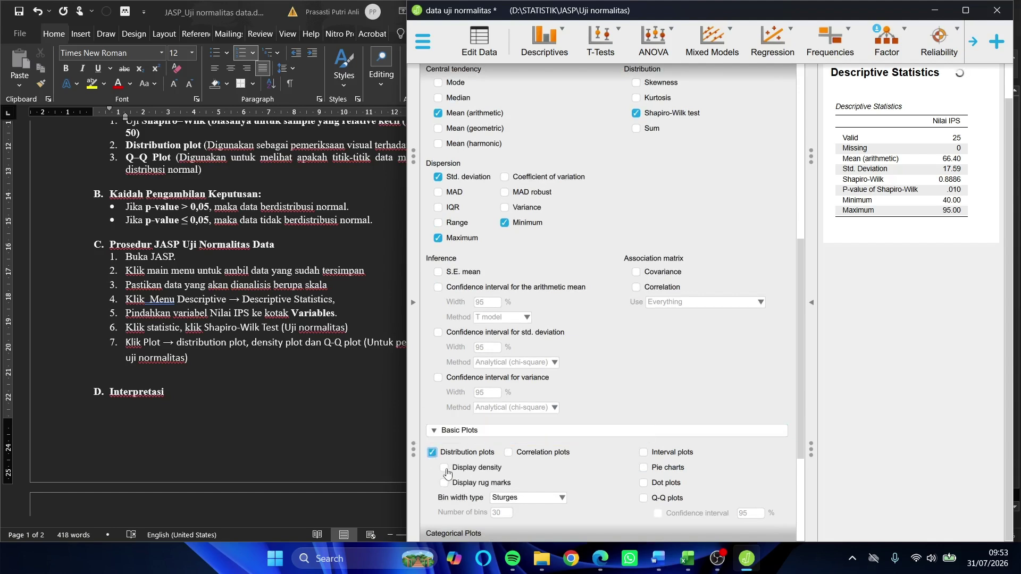
pyautogui.click(444, 468)
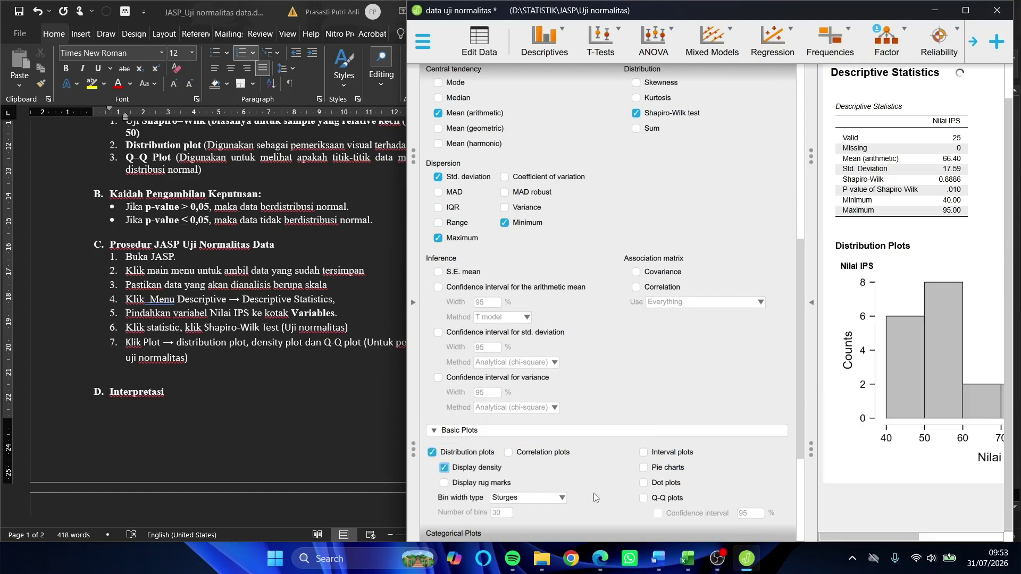
pyautogui.click(643, 499)
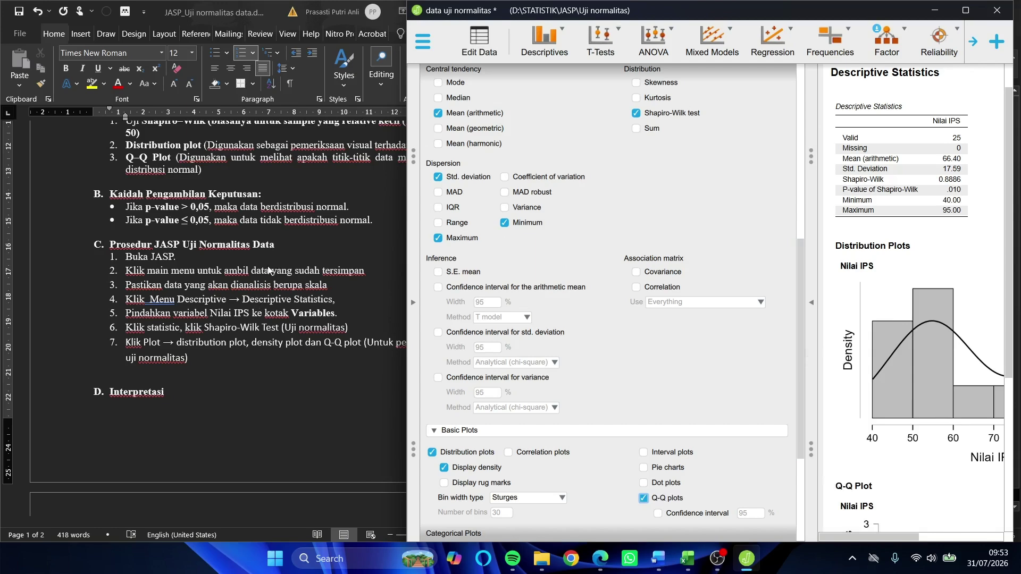
# Compare the Shapiro-Wilk result and distribution plot with the decision rules and written interpretation in the Word guide.
pyautogui.scroll(-3, 175, 342)
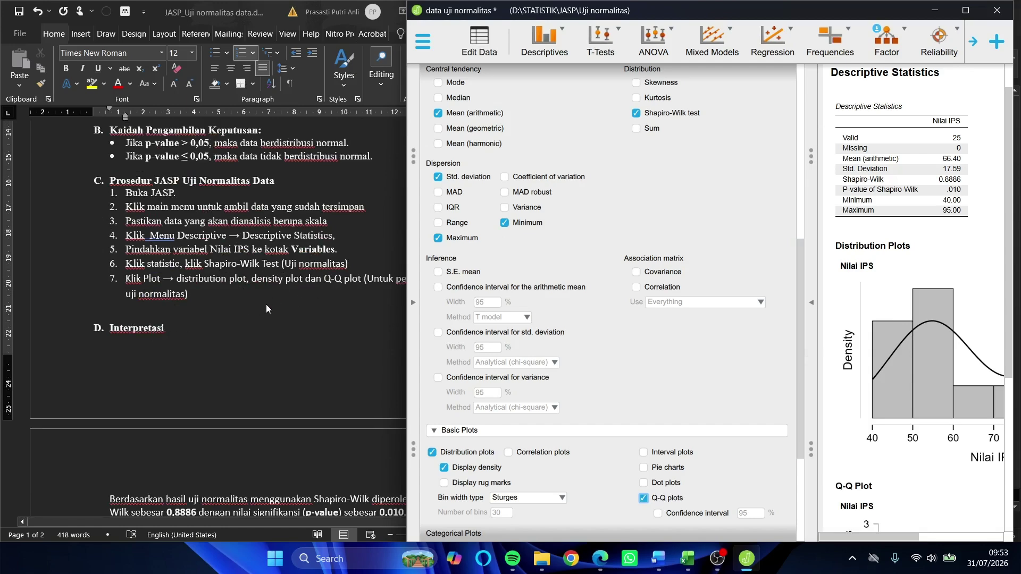
pyautogui.scroll(-1, 266, 309)
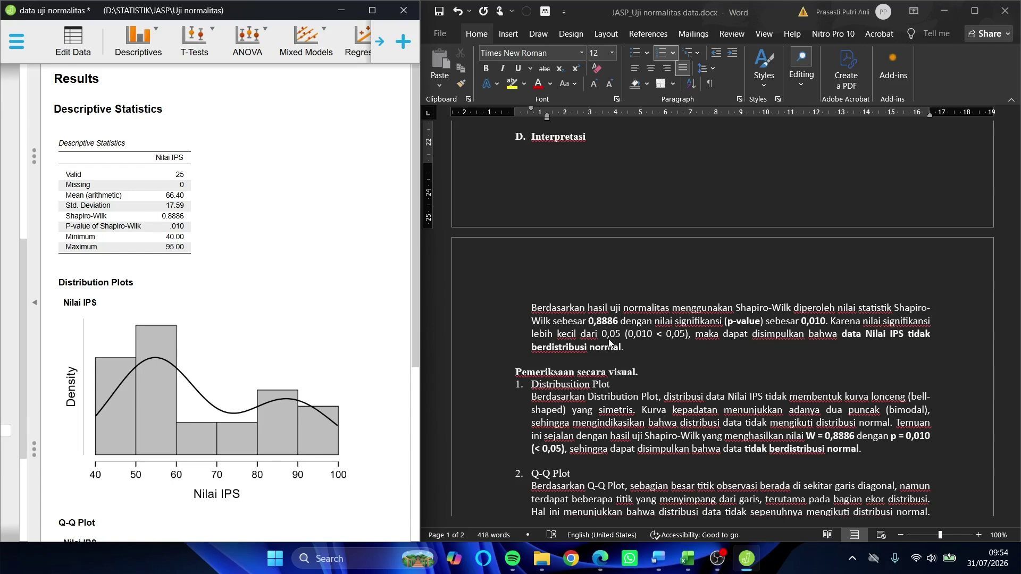
pyautogui.scroll(15, 625, 343)
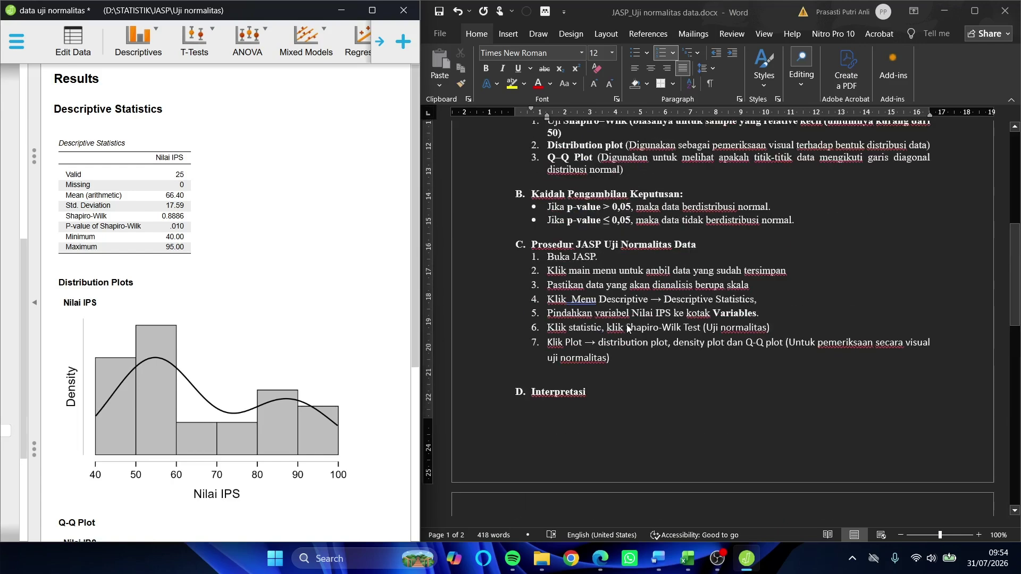
pyautogui.scroll(3, 625, 324)
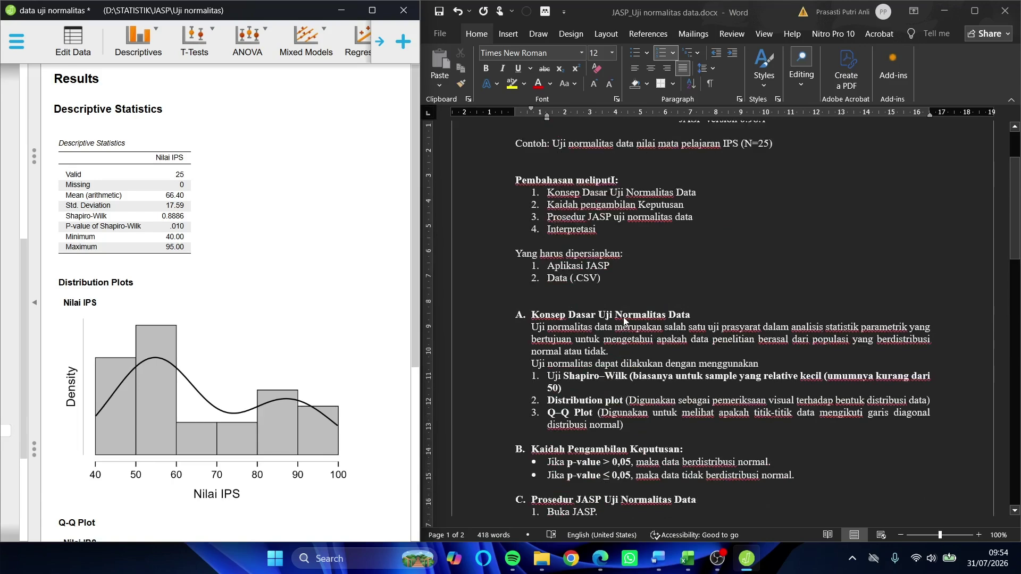
pyautogui.scroll(-4, 623, 319)
pyautogui.scroll(2, 623, 327)
pyautogui.scroll(-3, 624, 331)
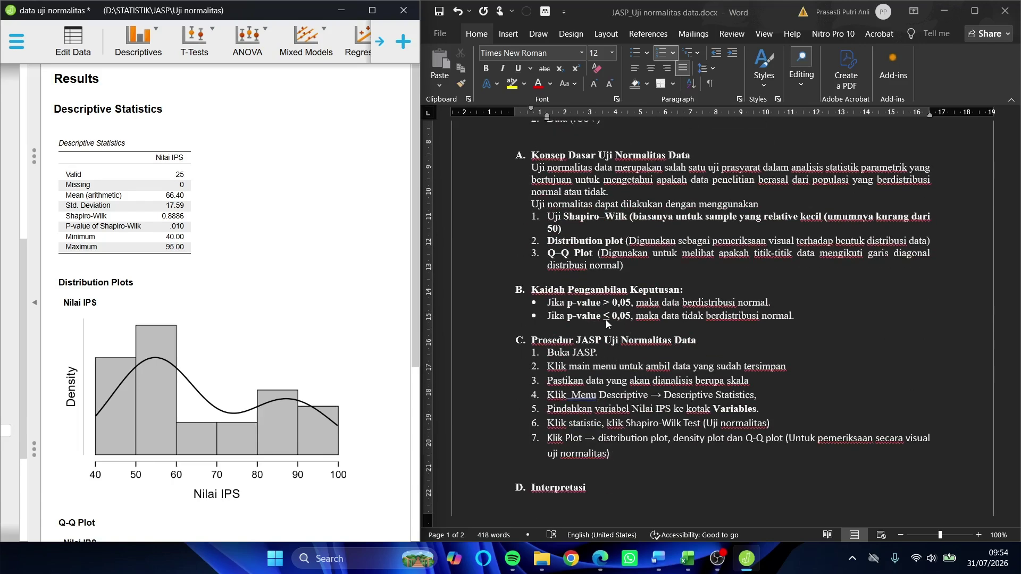
pyautogui.scroll(-15, 694, 323)
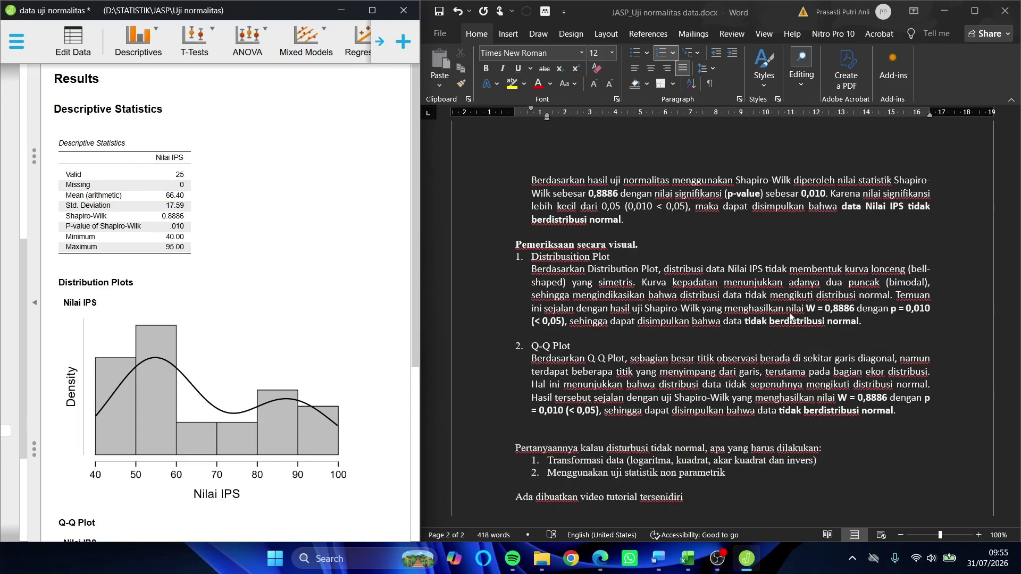
pyautogui.scroll(2, 719, 314)
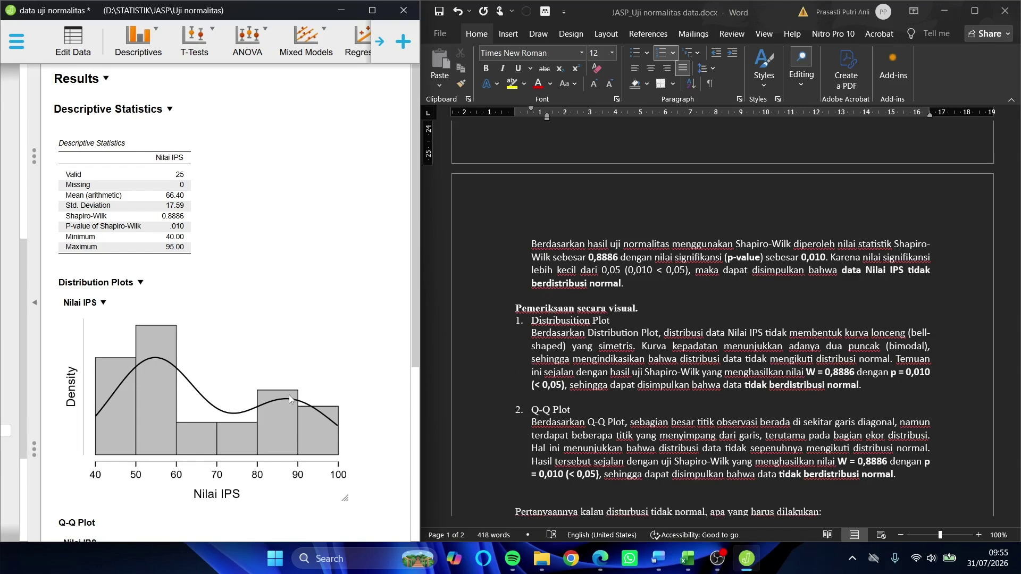
# Examine the Q-Q plot alongside its written interpretation, and read the guide's closing advice on handling non-normal data.
pyautogui.scroll(-1, 289, 396)
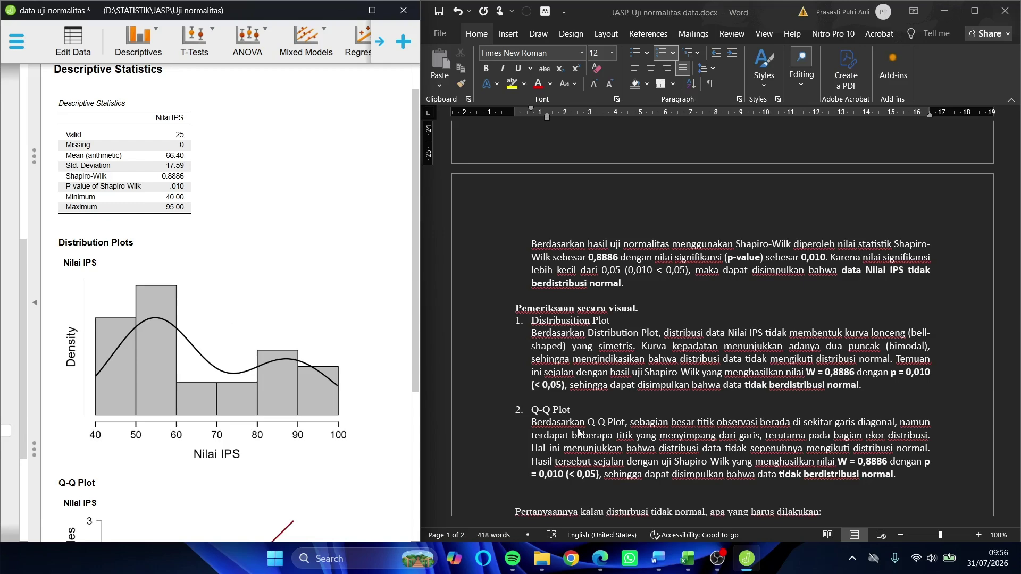
pyautogui.scroll(-5, 279, 374)
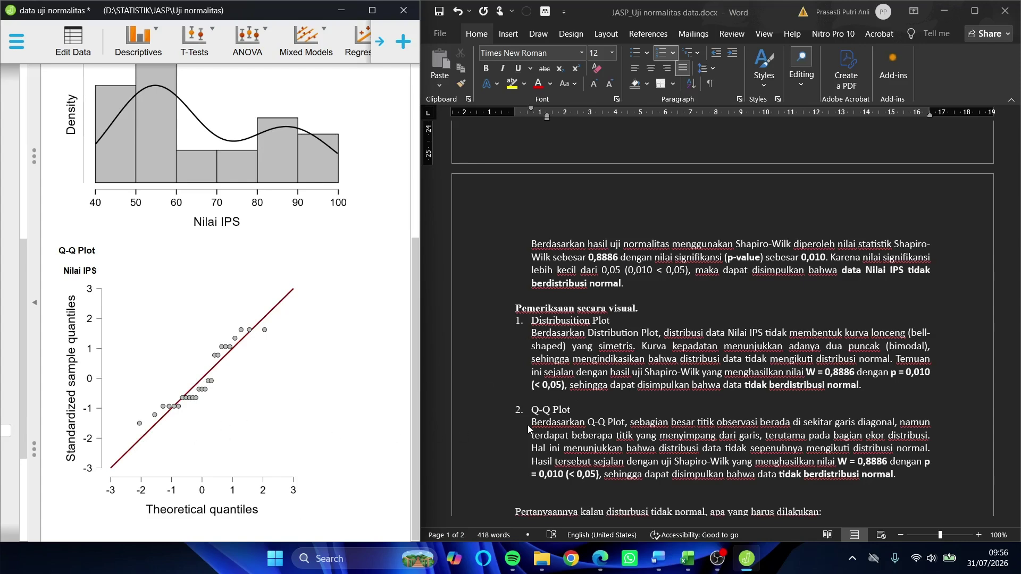
pyautogui.scroll(-3, 528, 429)
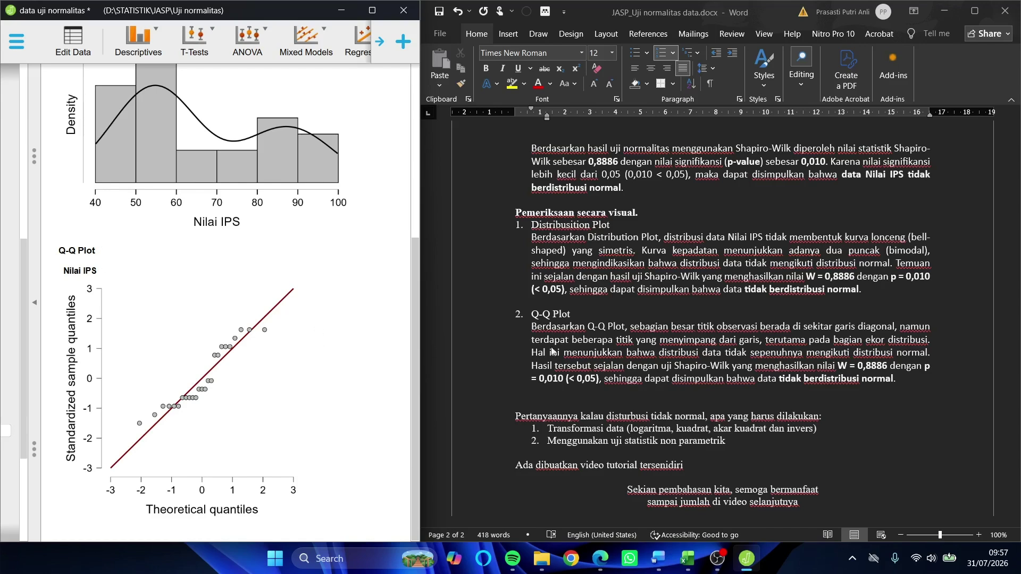
pyautogui.scroll(-2, 562, 357)
pyautogui.scroll(-2, 562, 356)
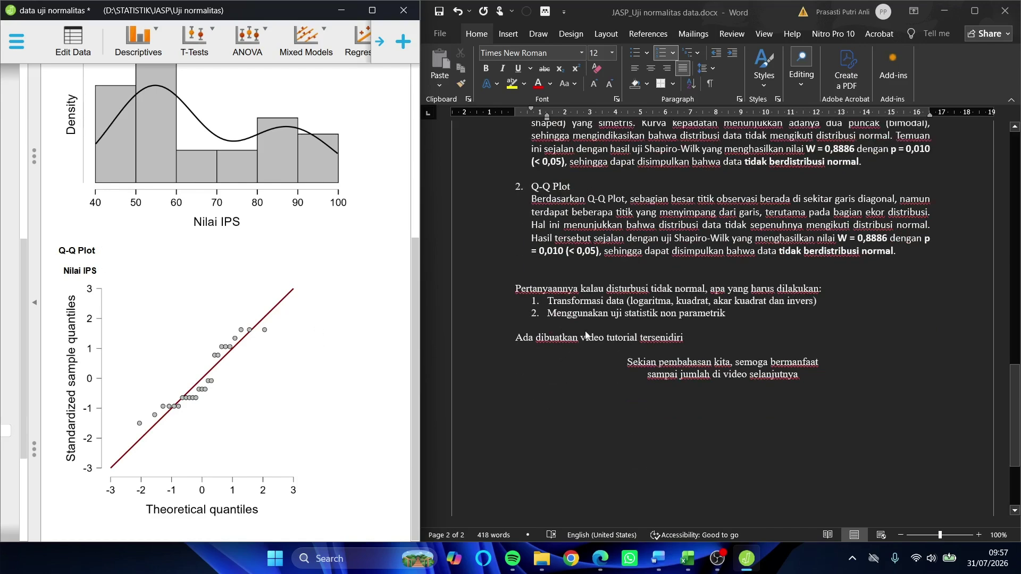